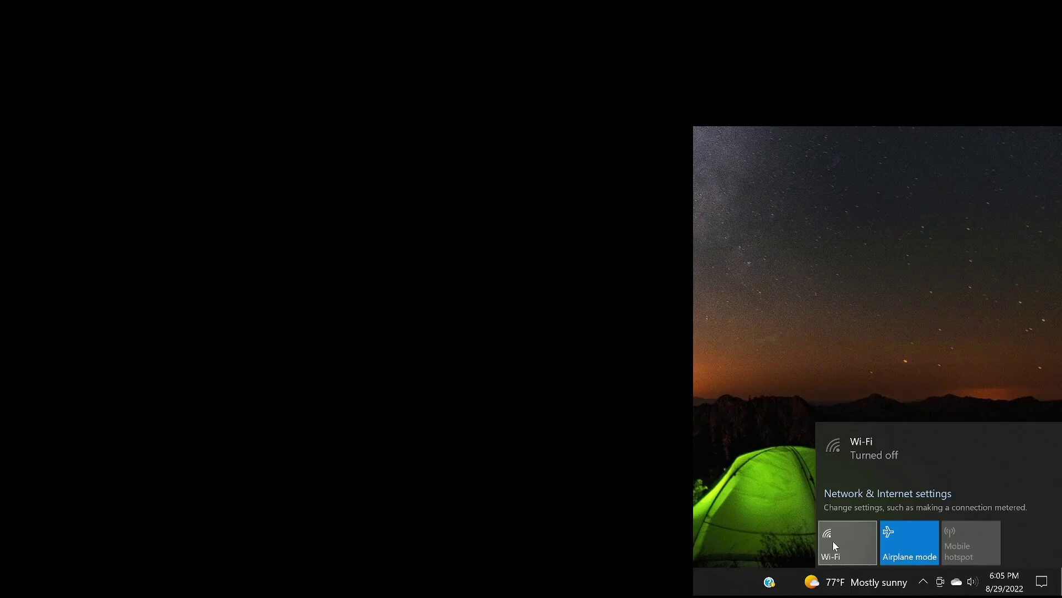
- Turn on Wi-Fi and connect the computer to the RPiHotspot network
{"action": "left_click", "coordinate": [833, 542]}
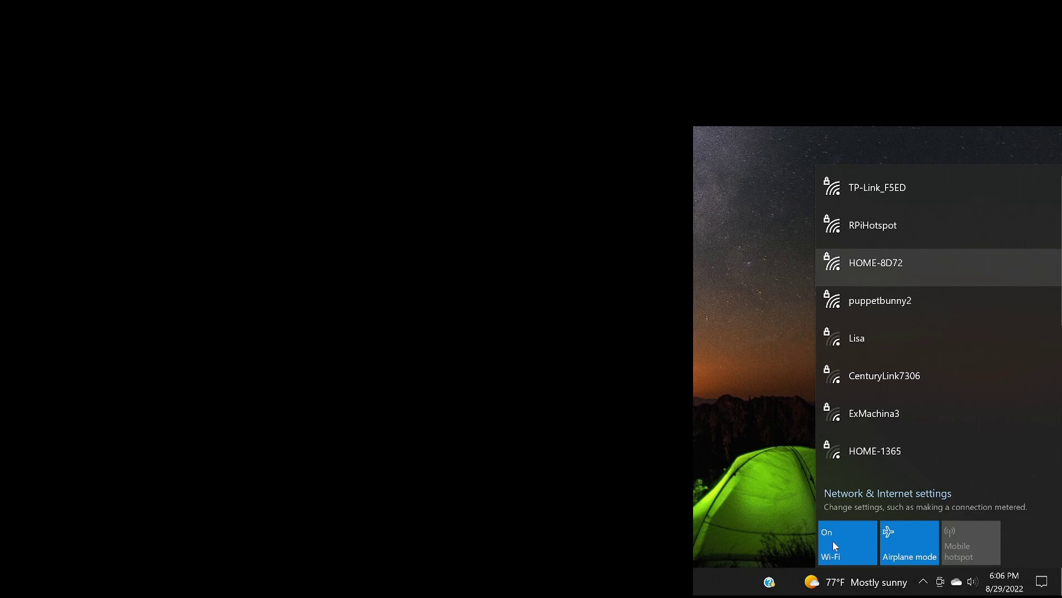
{"action": "left_click", "coordinate": [914, 227]}
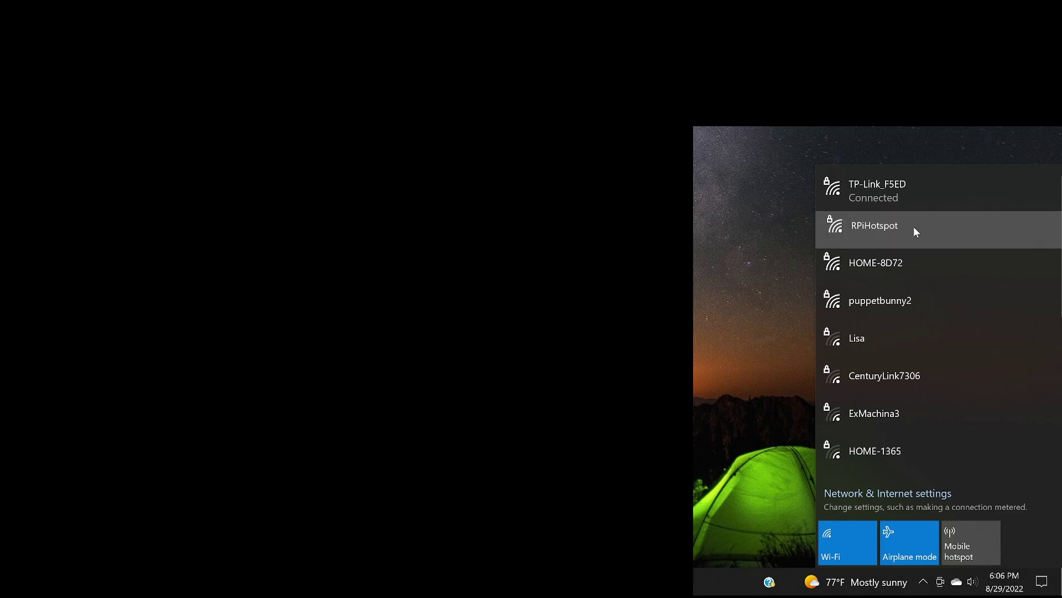
{"action": "left_click", "coordinate": [992, 294]}
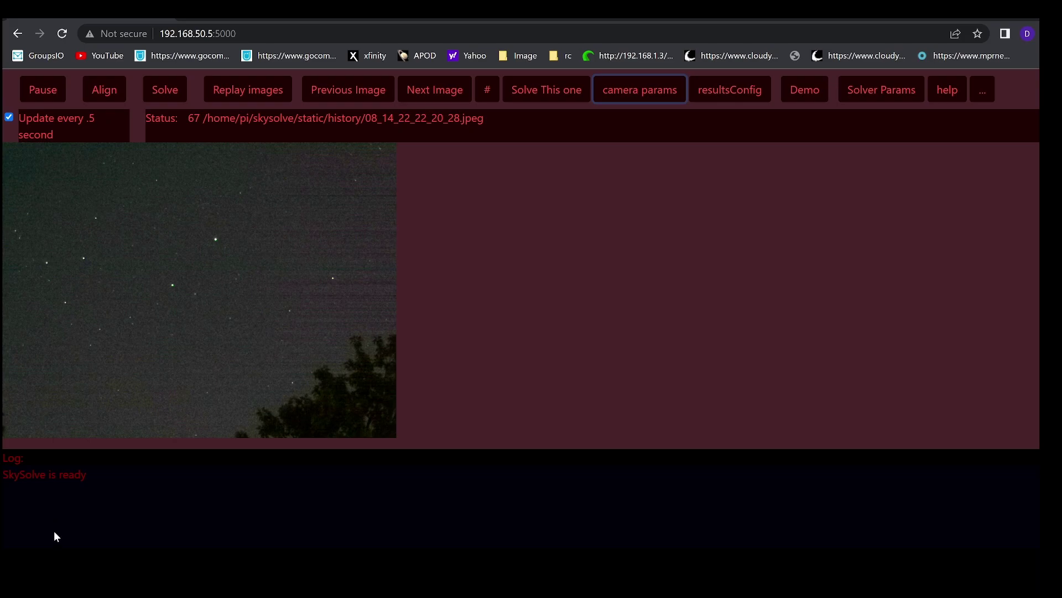
{"action": "left_click", "coordinate": [677, 327]}
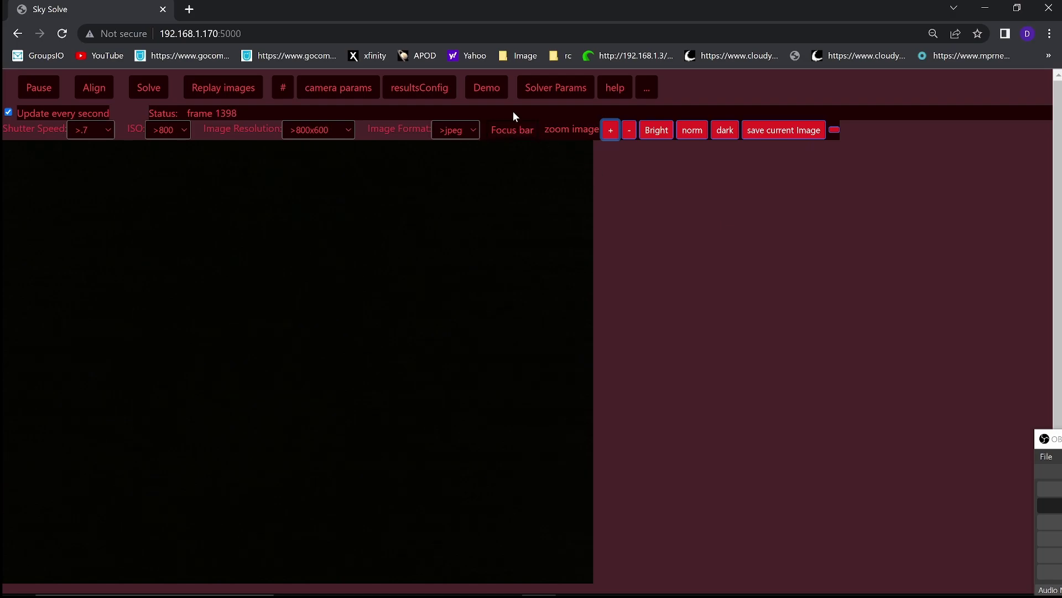
- Load the demo images and advance through them from aquarius.jpg past orionsShield.jpg and bigdipper.jpg
{"action": "left_click", "coordinate": [482, 89]}
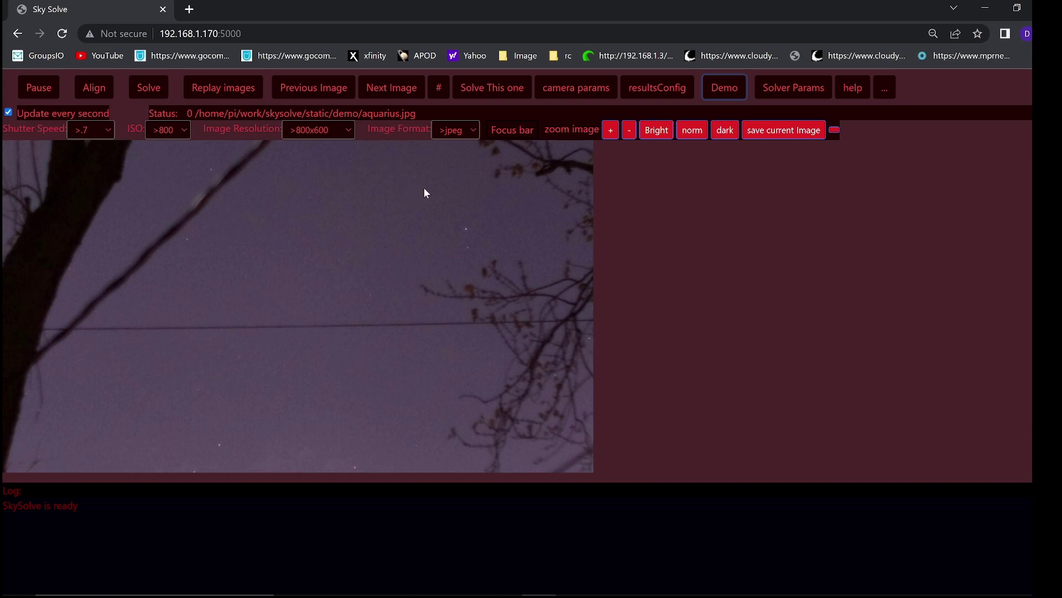
{"action": "left_click", "coordinate": [391, 94]}
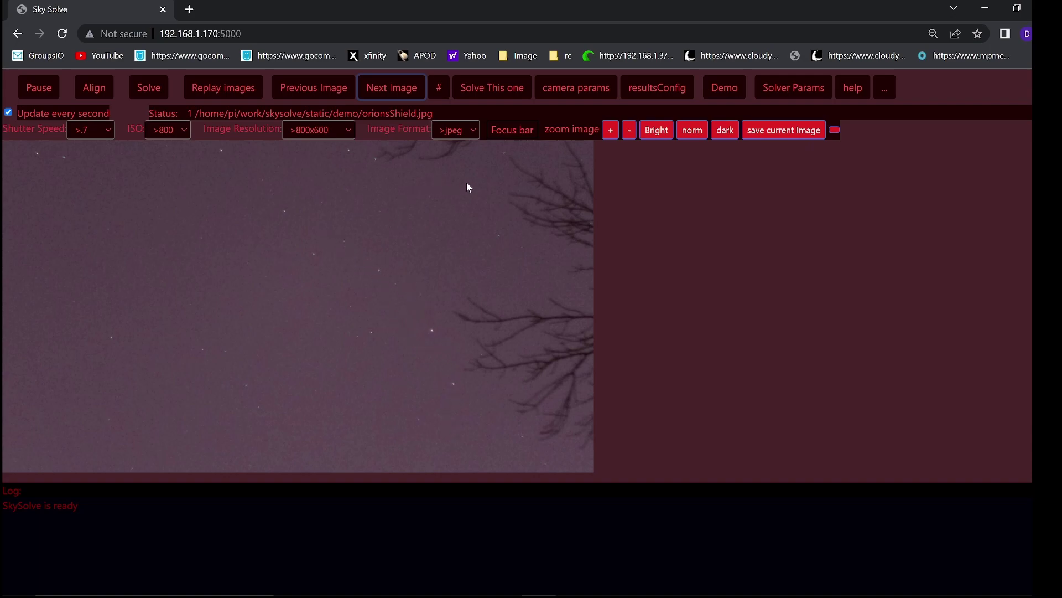
{"action": "left_click", "coordinate": [390, 95]}
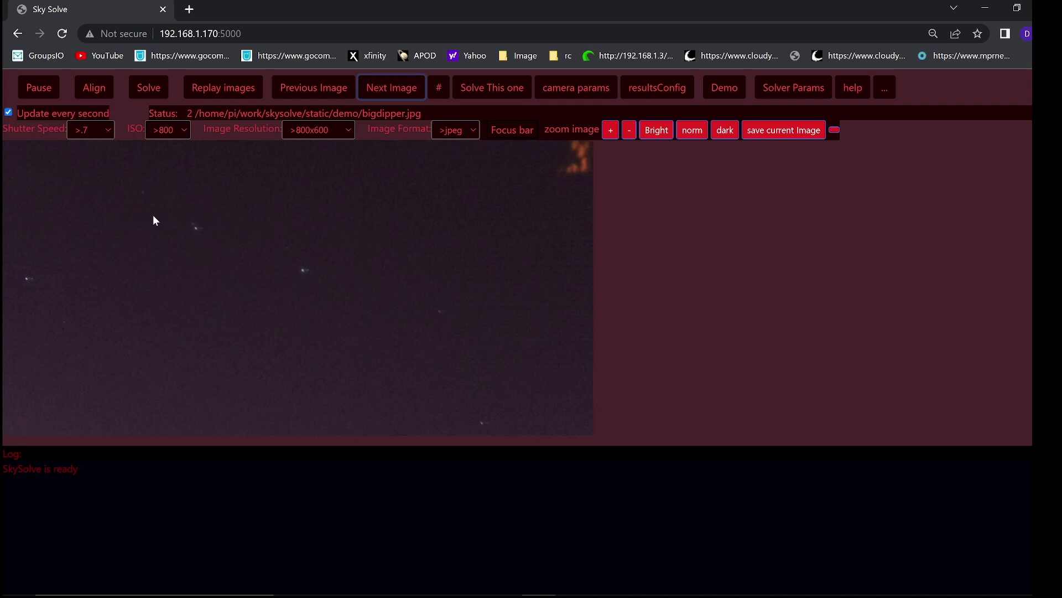
{"action": "left_click", "coordinate": [395, 94]}
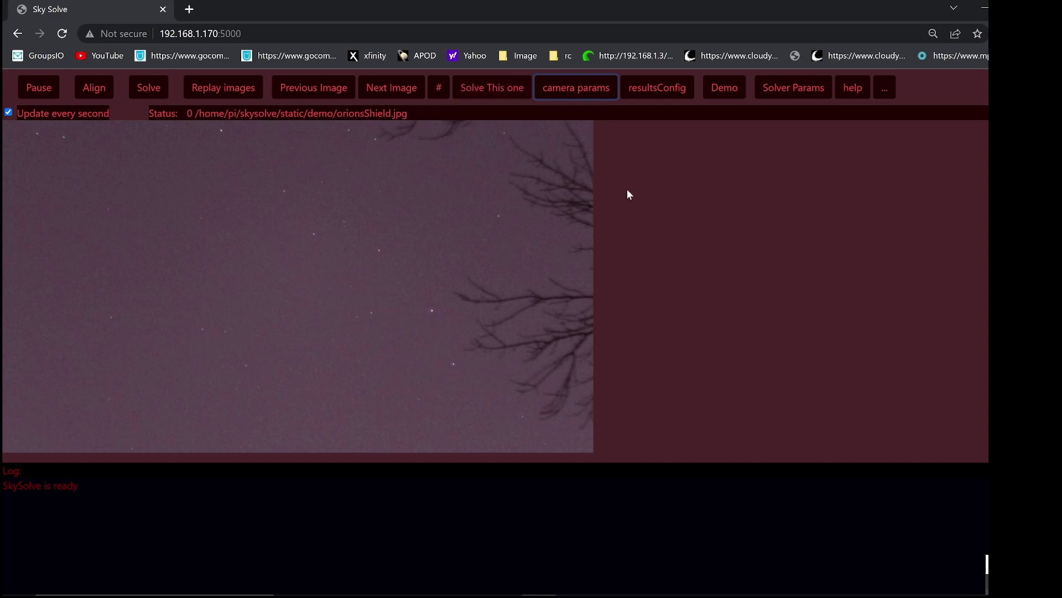
- Plate-solve the orionsShield.jpg and aquarius.jpg demo images, viewing the first one enlarged
{"action": "left_click", "coordinate": [375, 149]}
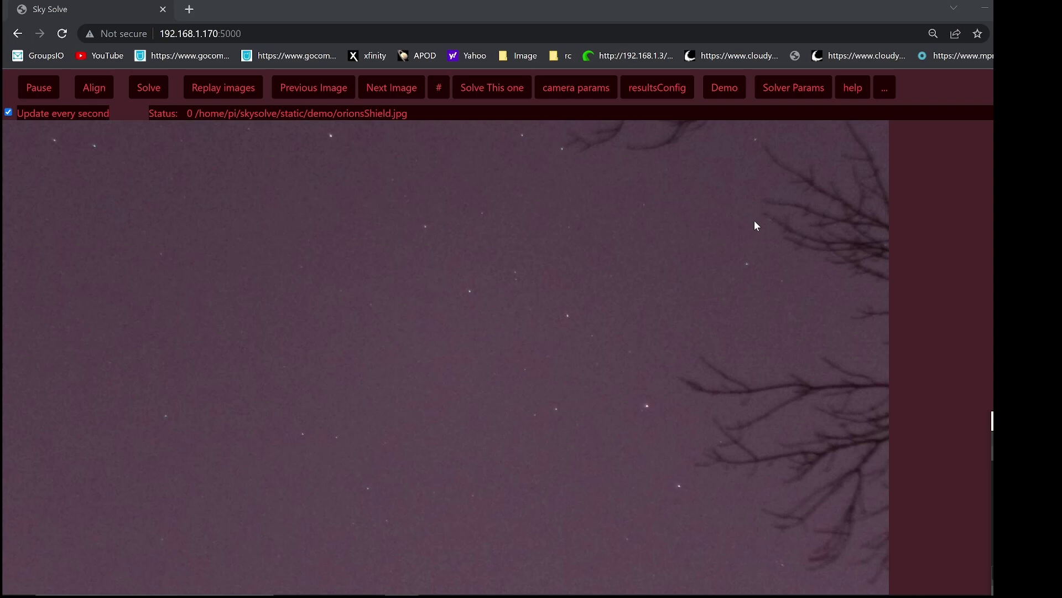
{"action": "left_click", "coordinate": [491, 95]}
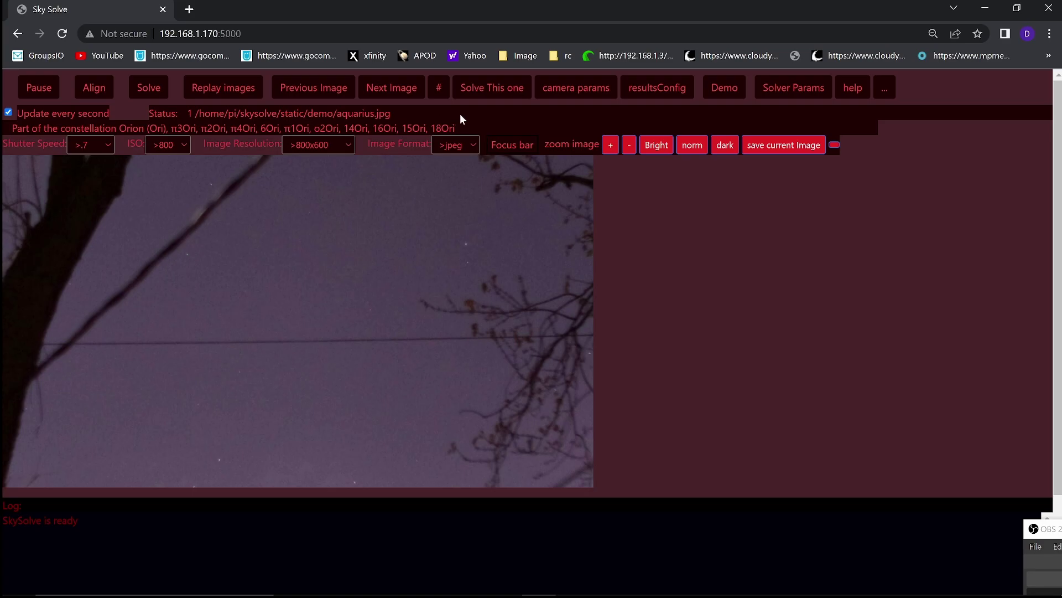
{"action": "left_click", "coordinate": [492, 92]}
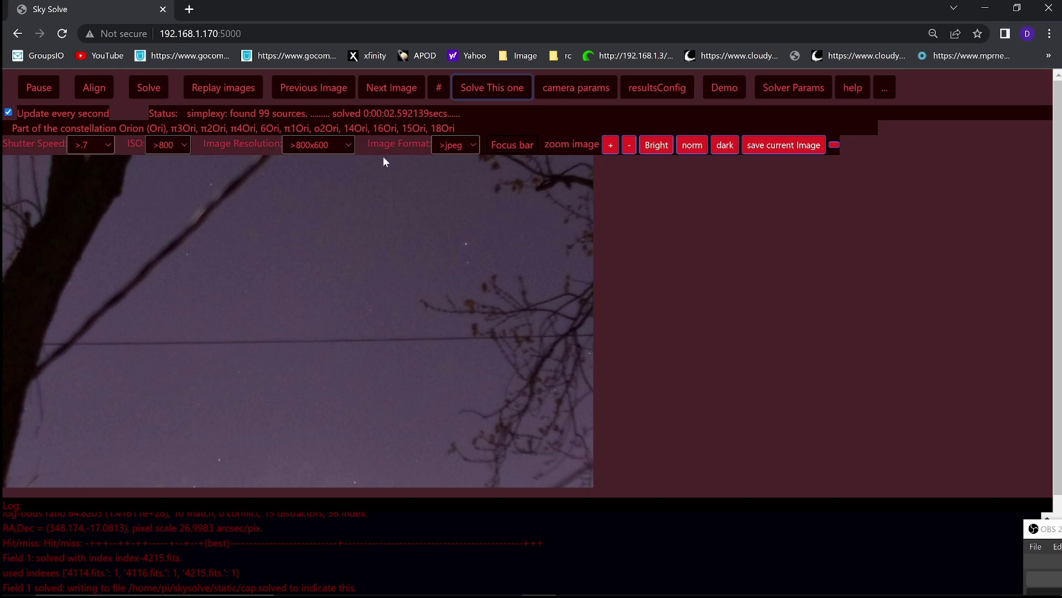
{"action": "left_click", "coordinate": [370, 233]}
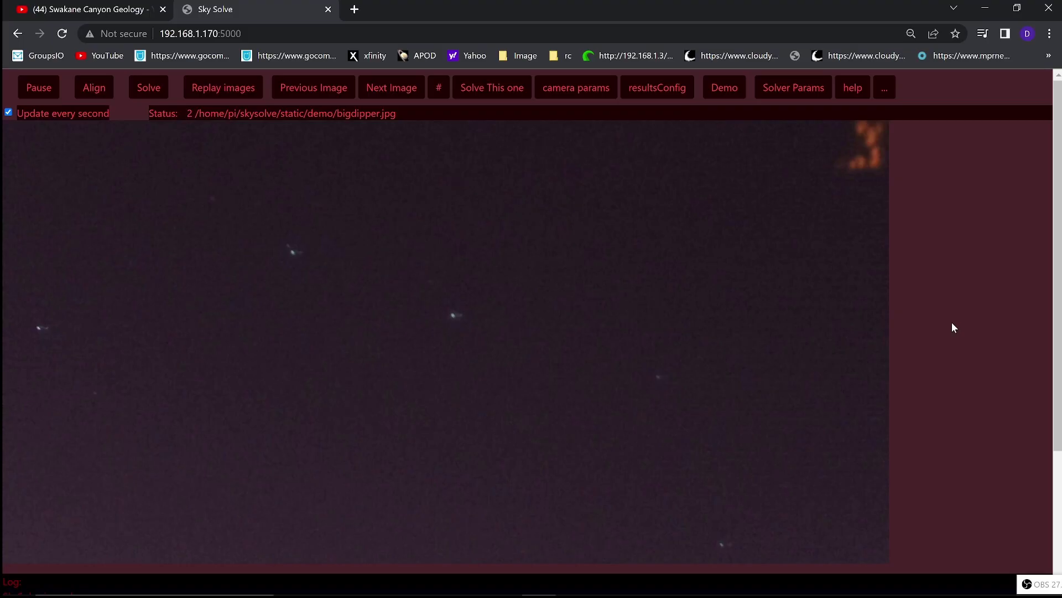
- Apply the 16FL profile in the plate solver parameters and close them
{"action": "left_click", "coordinate": [773, 86]}
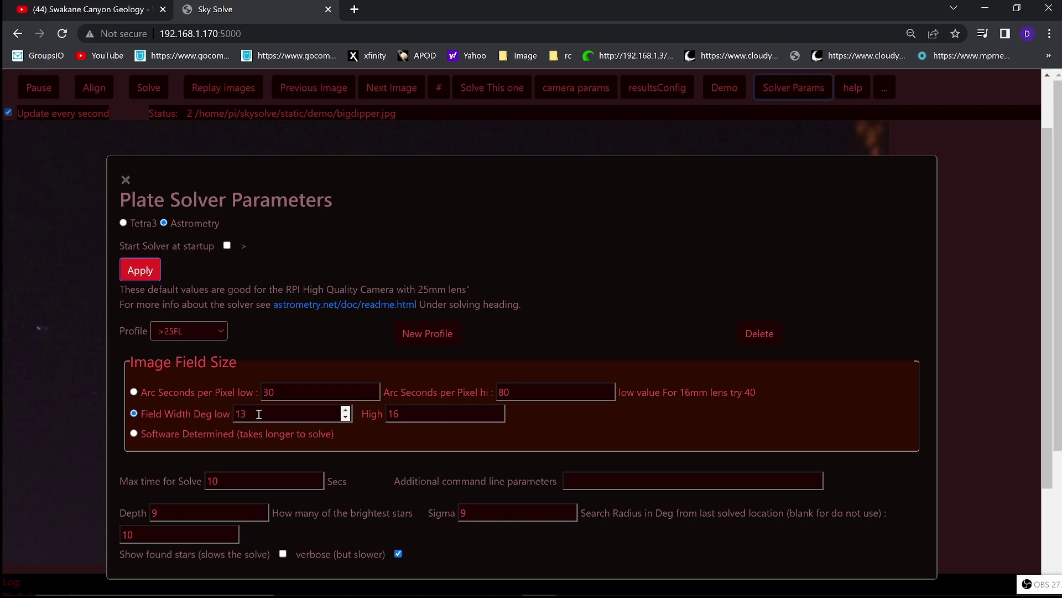
{"action": "left_click", "coordinate": [221, 330]}
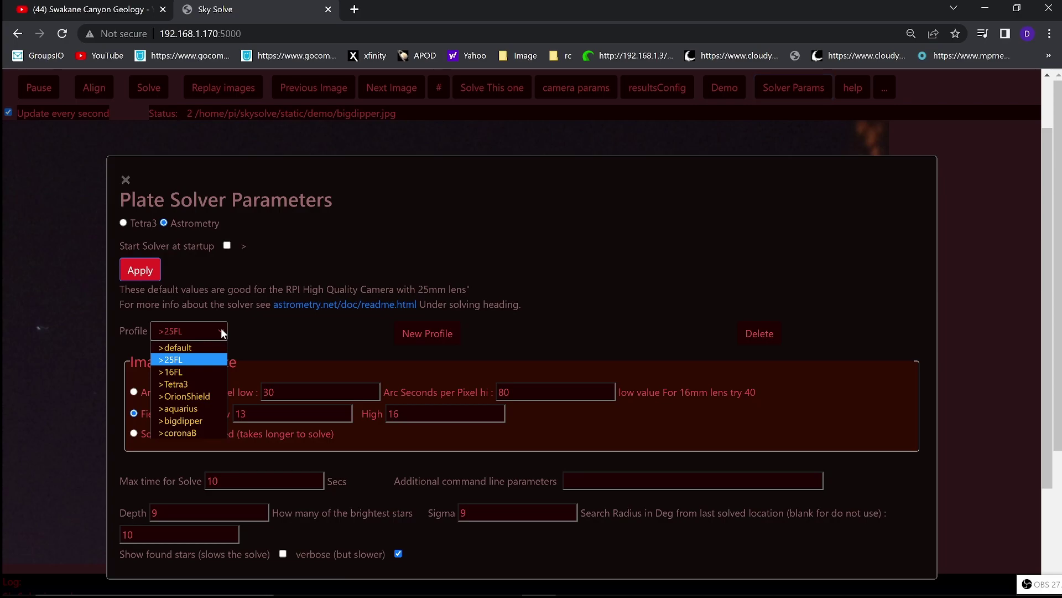
{"action": "left_click", "coordinate": [185, 372]}
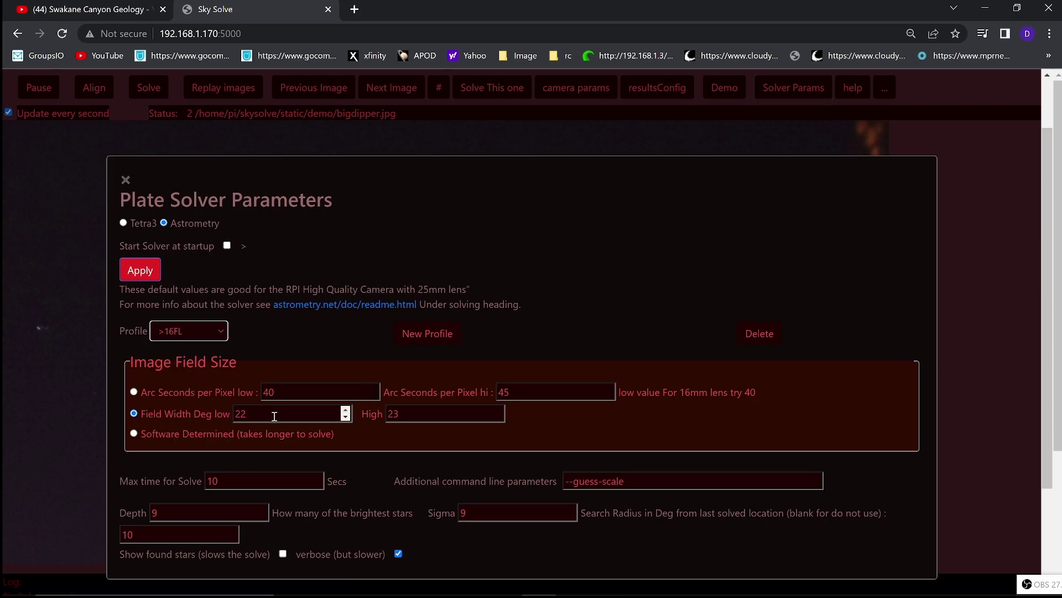
{"action": "left_click", "coordinate": [141, 277]}
{"action": "left_click", "coordinate": [125, 180]}
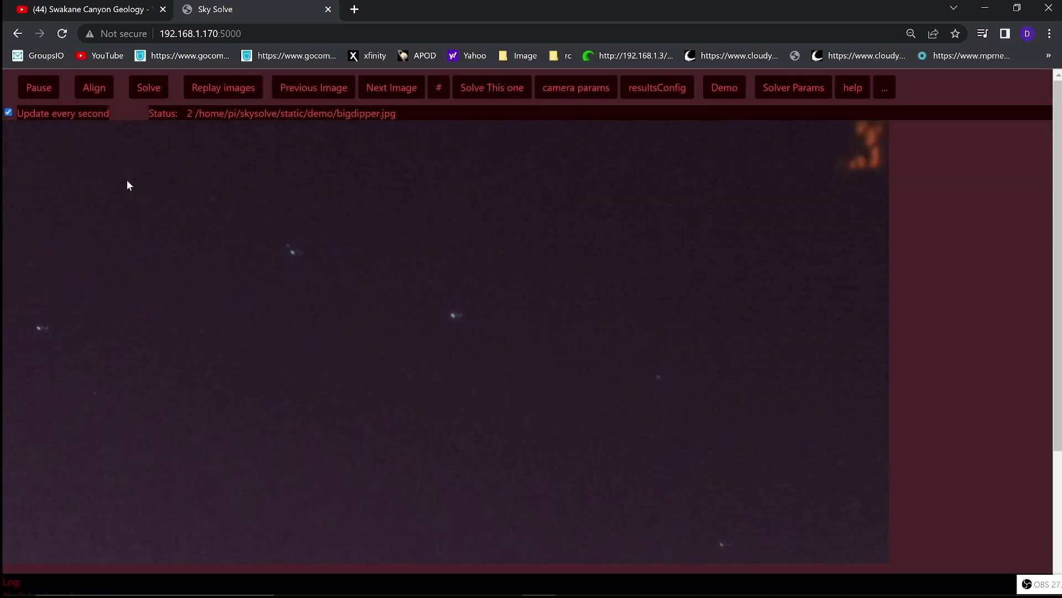
- Plate-solve the bigdipper.jpg demo image and enlarge the solved Corona Borealis image
{"action": "left_click", "coordinate": [499, 93]}
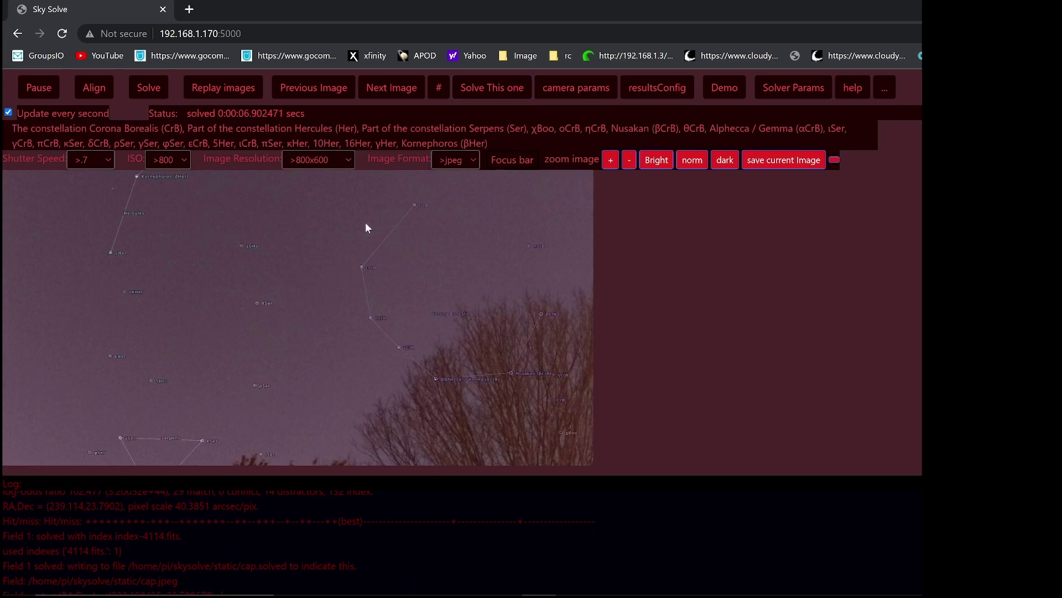
{"action": "left_click", "coordinate": [611, 160]}
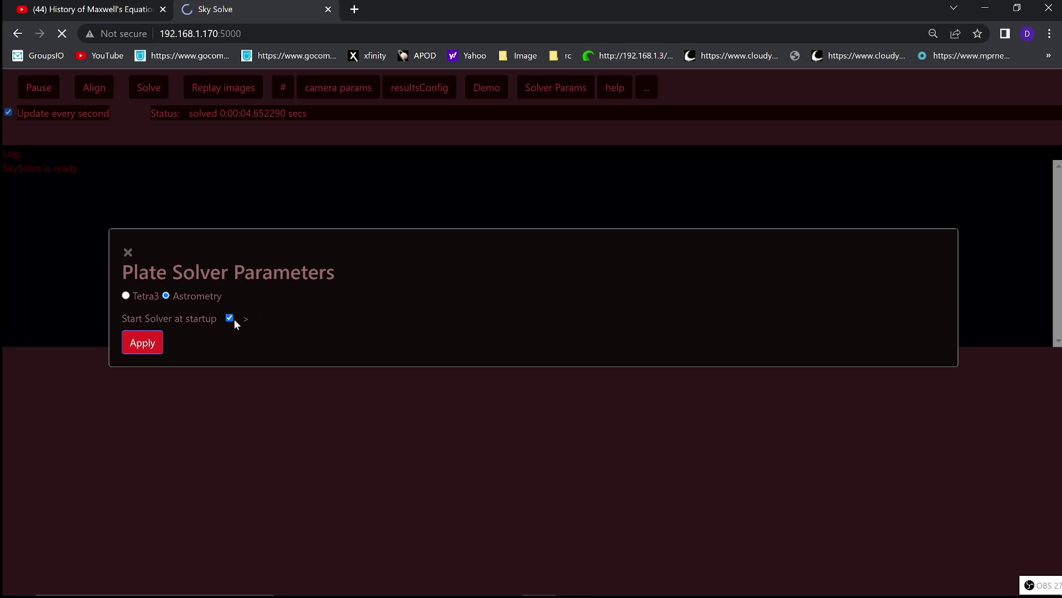
- Apply the Start Solver at startup option, and choose and apply the 25FL profile for the Astrometry solver
{"action": "left_click", "coordinate": [144, 345]}
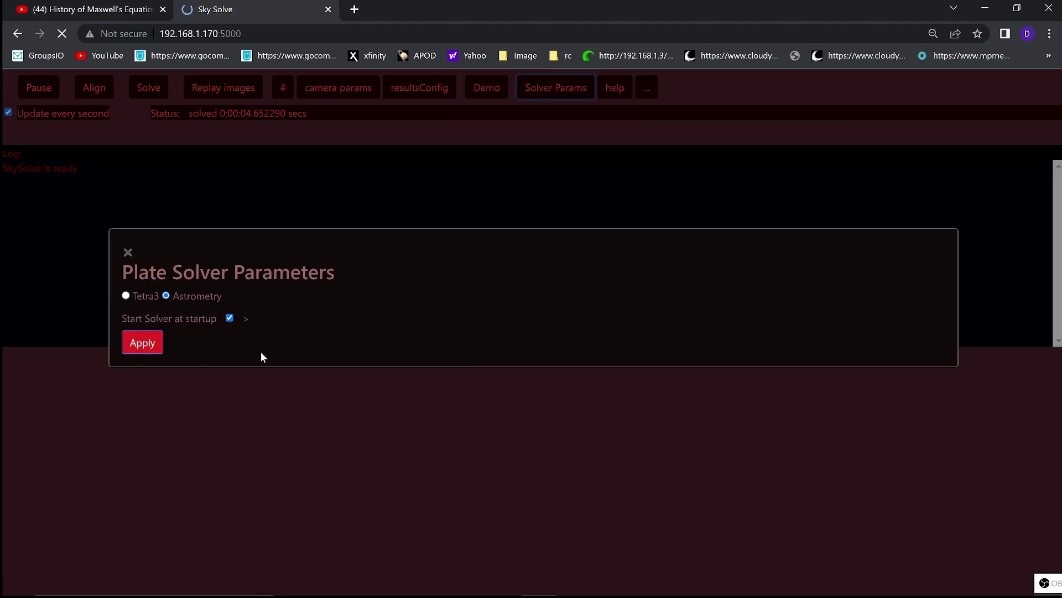
{"action": "left_click", "coordinate": [193, 301]}
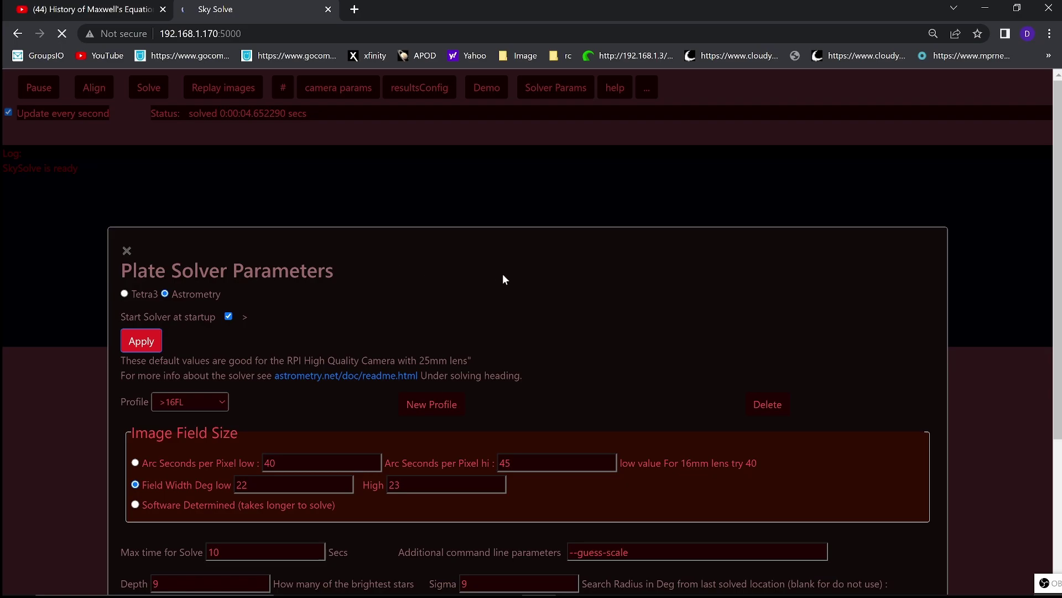
{"action": "scroll", "coordinate": [503, 279], "scroll_direction": "down", "scroll_amount": 3}
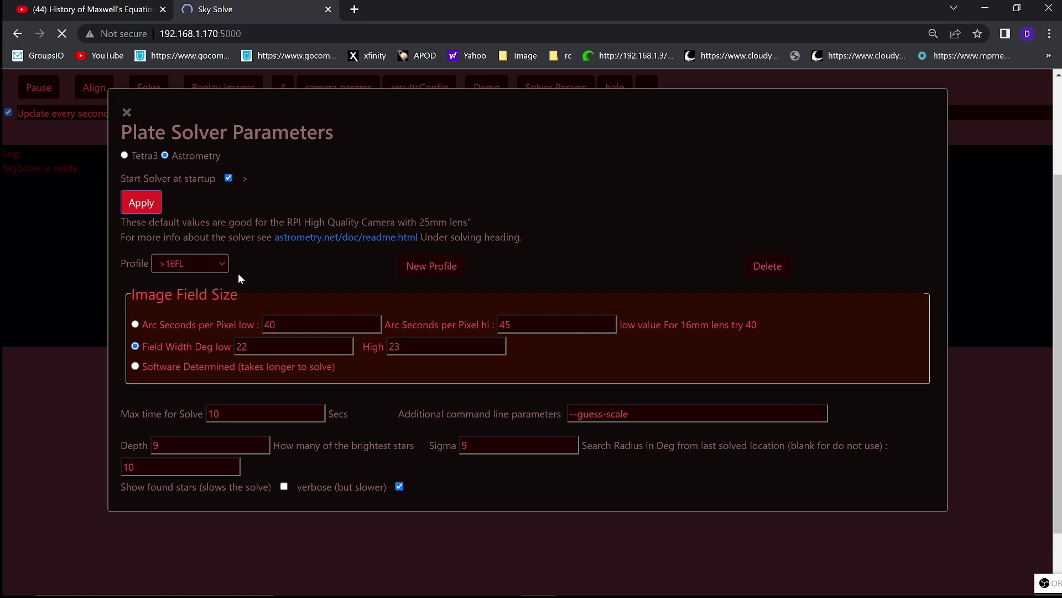
{"action": "left_click", "coordinate": [224, 264]}
{"action": "left_click", "coordinate": [221, 261]}
{"action": "left_click", "coordinate": [189, 291]}
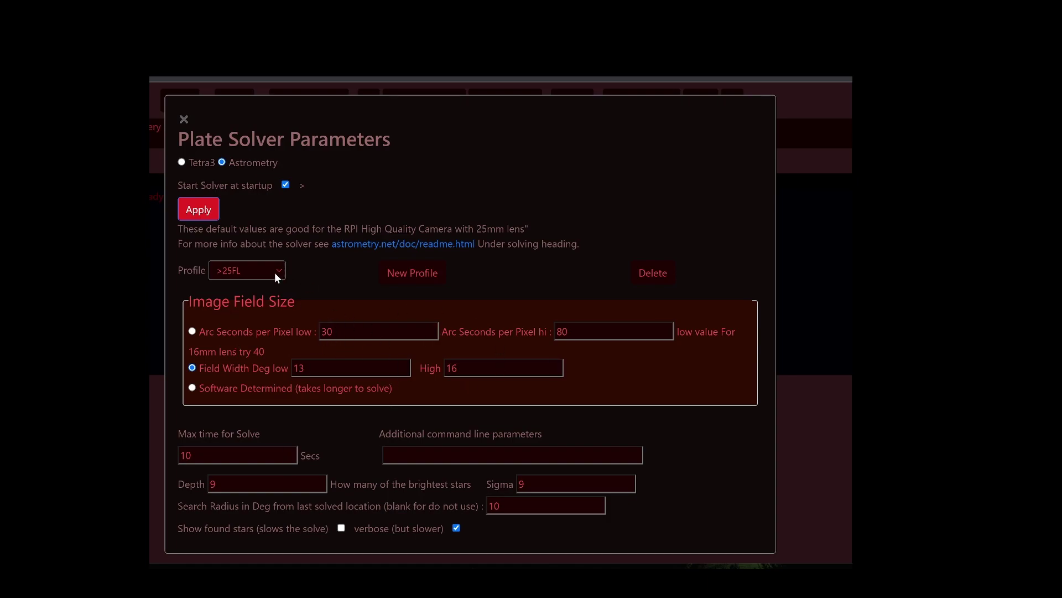
{"action": "left_click", "coordinate": [202, 210]}
{"action": "key", "text": "Escape"}
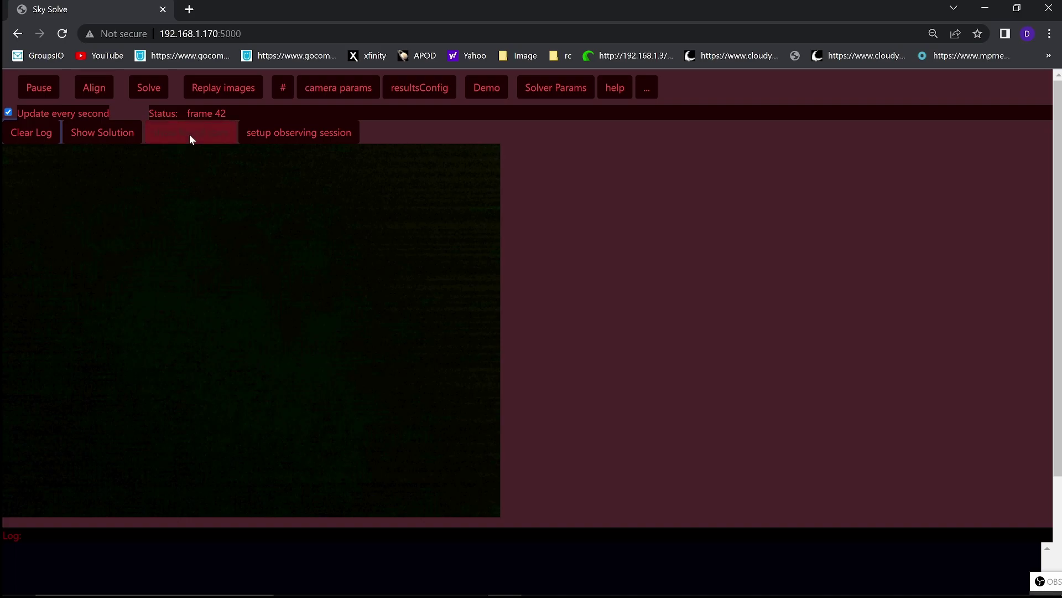
- Open the observing log dialog and start the replay of the logged observations
{"action": "left_click", "coordinate": [281, 143]}
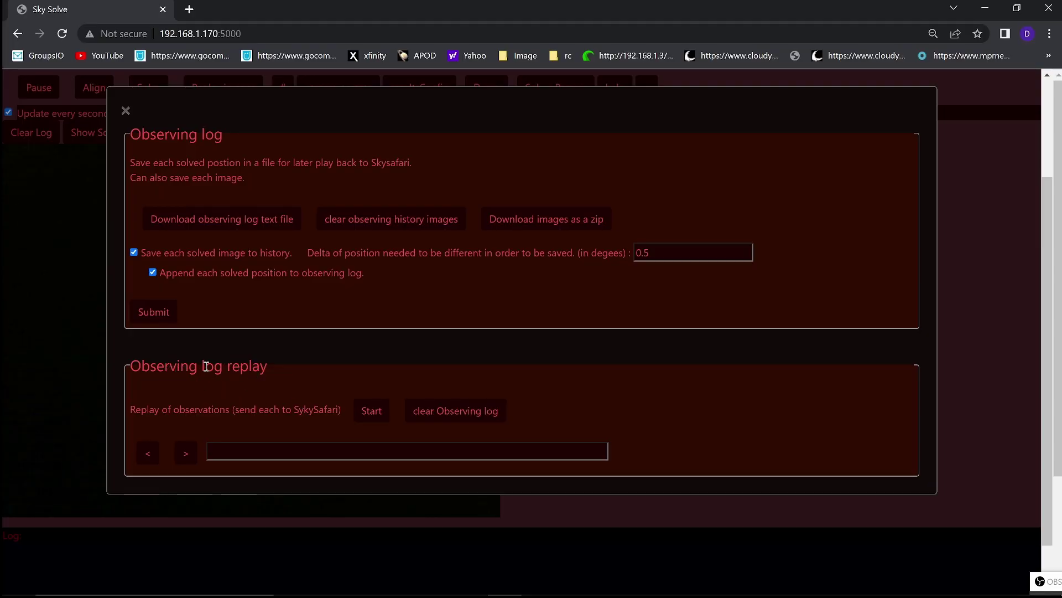
{"action": "left_click", "coordinate": [363, 424]}
{"action": "left_click", "coordinate": [363, 419]}
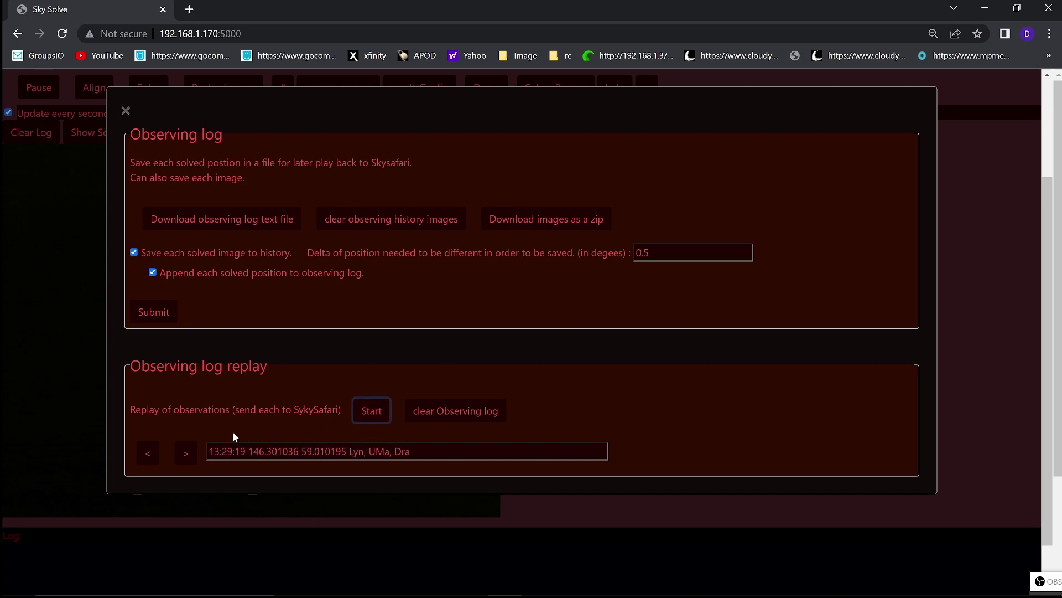
- Step forward through the replayed observations to the entry logged at 13:33:34
{"action": "left_click", "coordinate": [187, 459]}
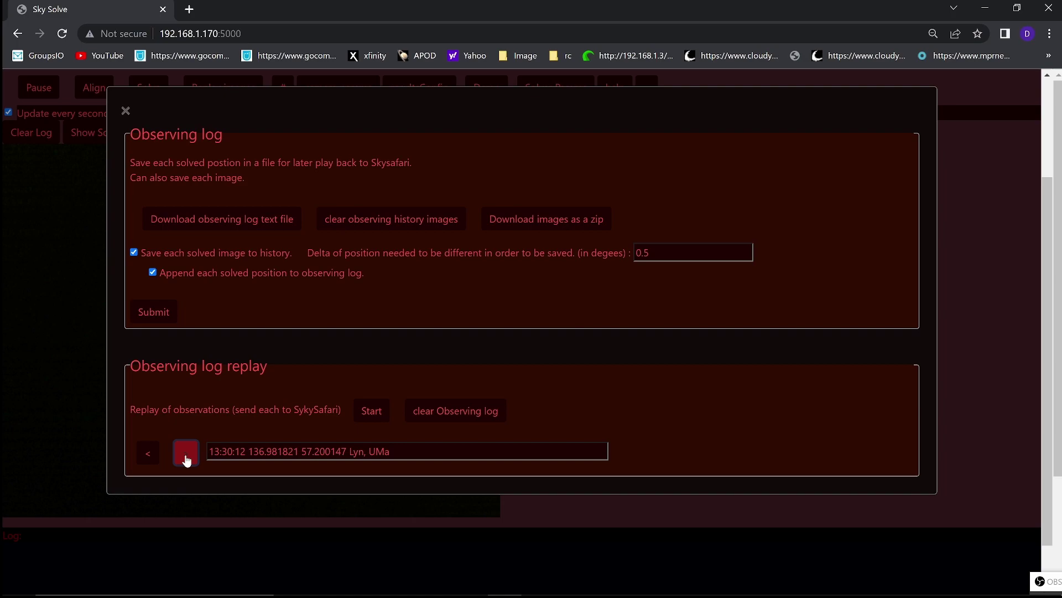
{"action": "left_click", "coordinate": [187, 459]}
{"action": "left_click", "coordinate": [186, 459]}
{"action": "left_click", "coordinate": [186, 459]}
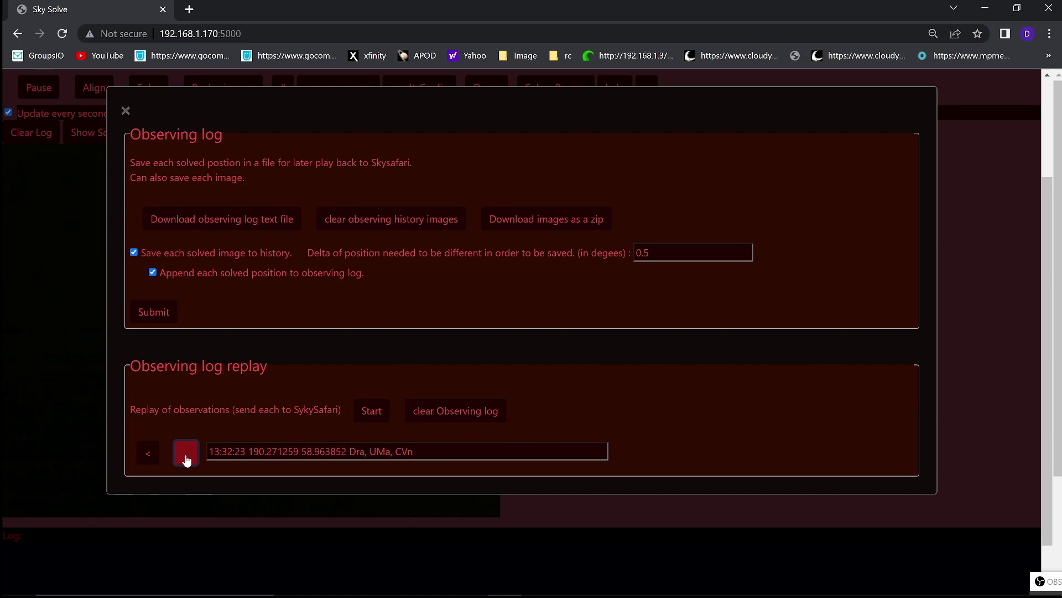
{"action": "left_click", "coordinate": [187, 460]}
{"action": "left_click", "coordinate": [186, 459]}
{"action": "left_click", "coordinate": [186, 459]}
{"action": "left_click", "coordinate": [186, 459]}
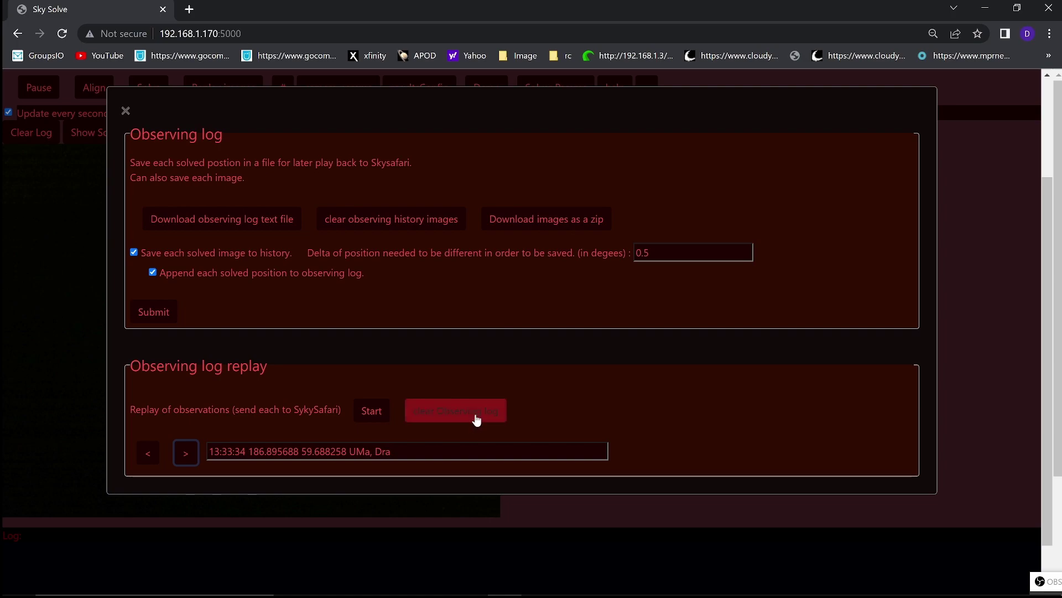